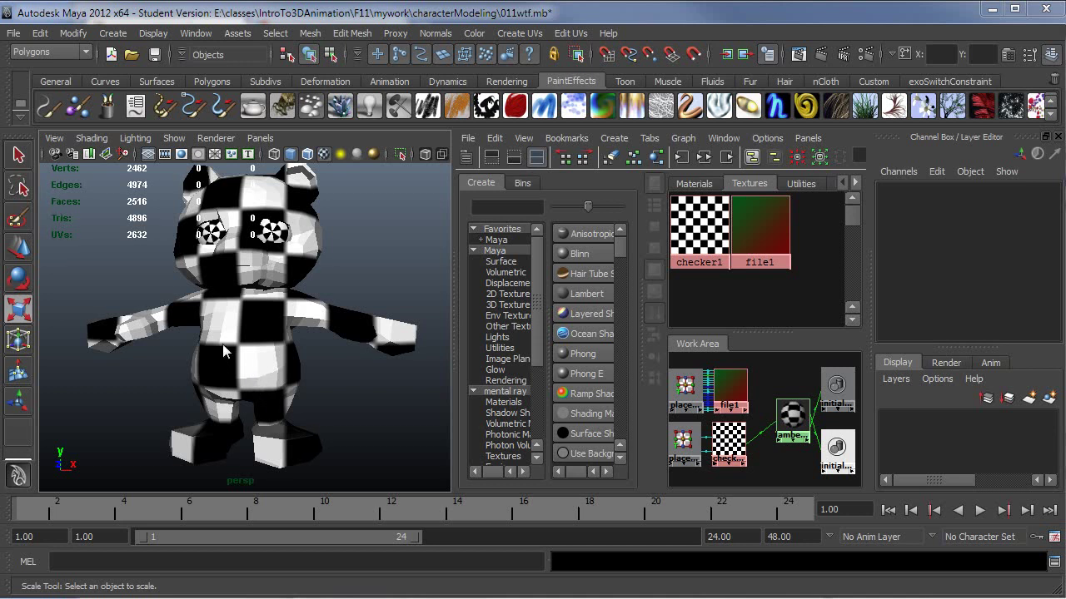
Set place2dTexture1's Repeat UV to 16 × 16 and close the Attribute Editor
{"action": "left_click", "coordinate": [682, 443]}
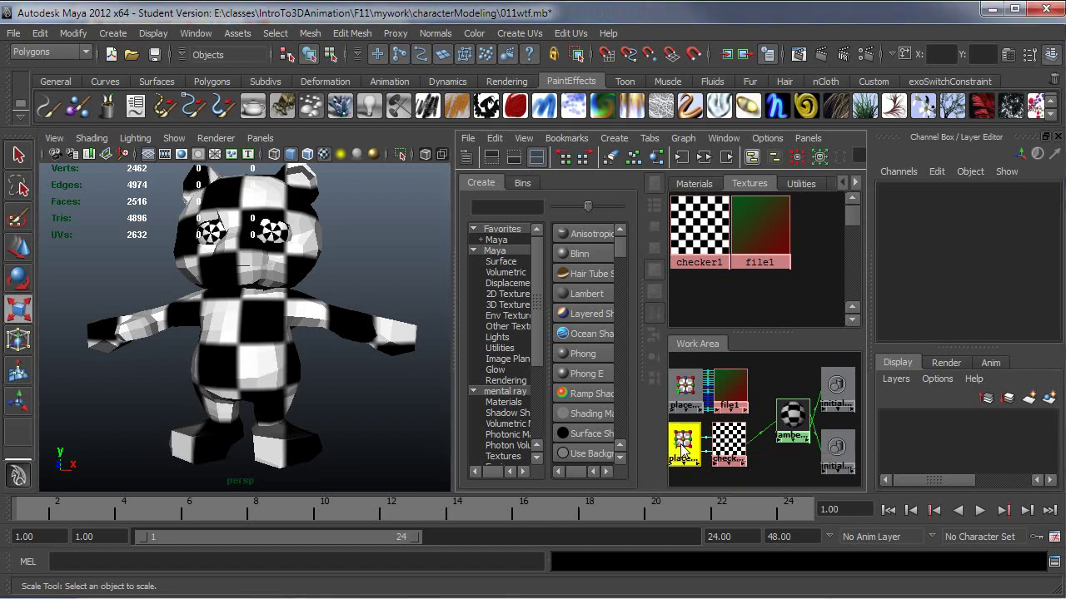
{"action": "double_click", "coordinate": [682, 446]}
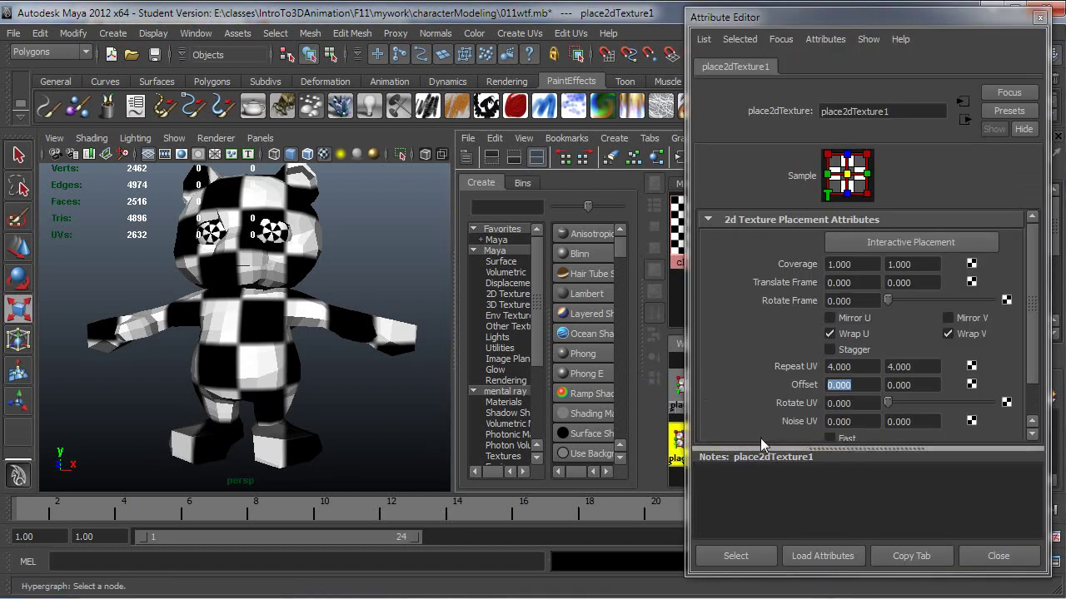
{"action": "left_click", "coordinate": [858, 367]}
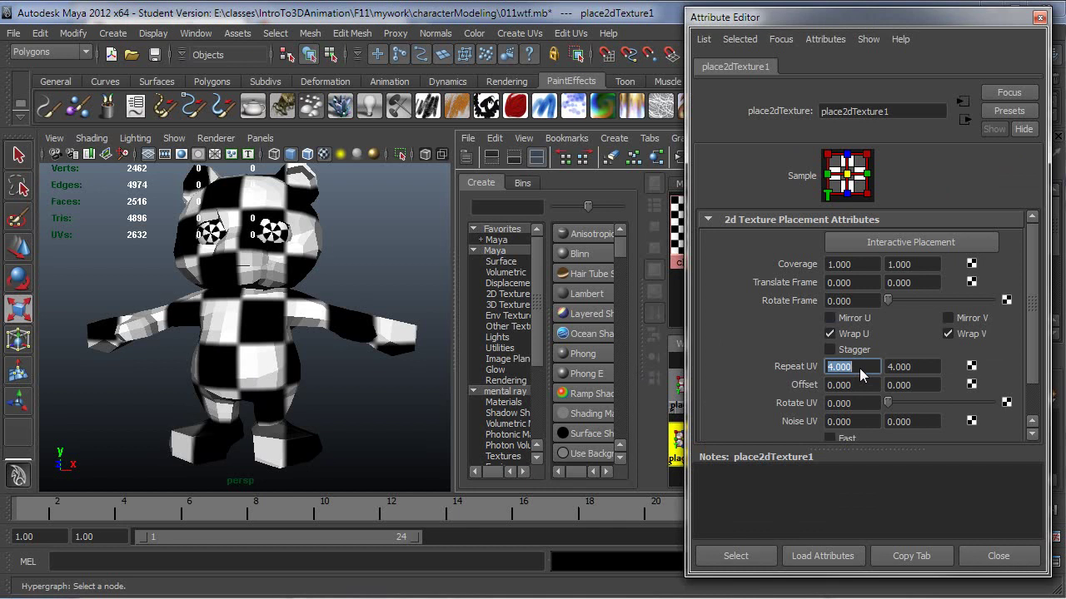
{"action": "key", "text": "Tab"}
{"action": "type", "text": "16"}
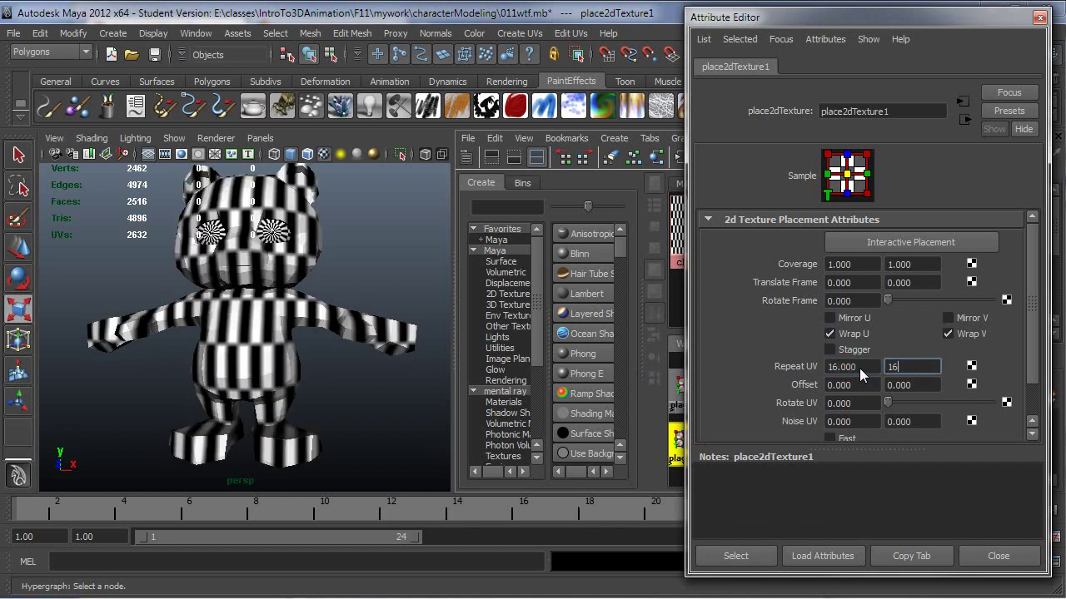
{"action": "key", "text": "Tab"}
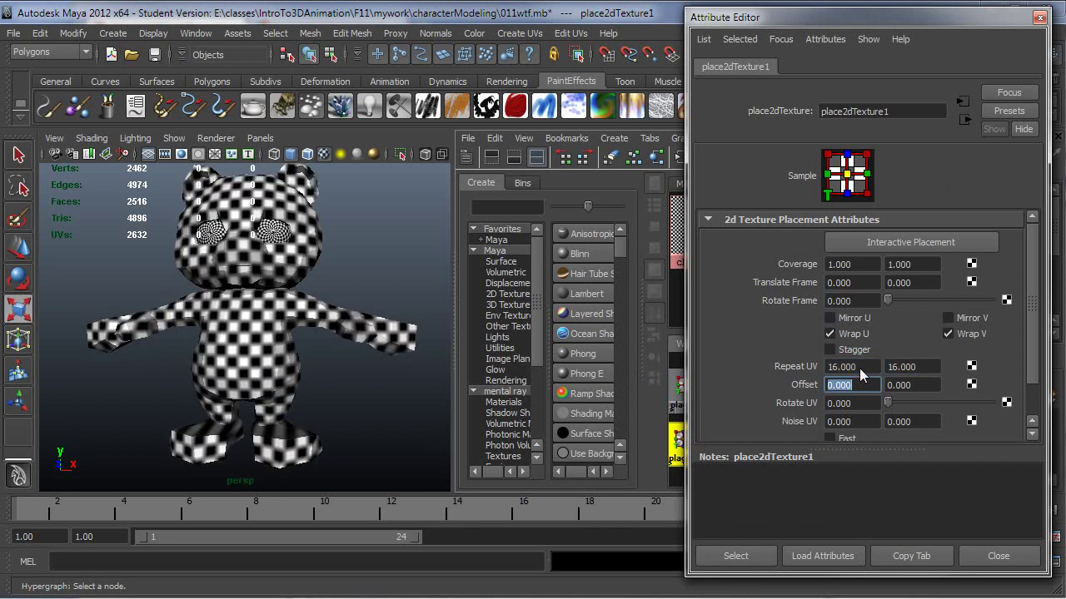
{"action": "left_click", "coordinate": [1039, 18]}
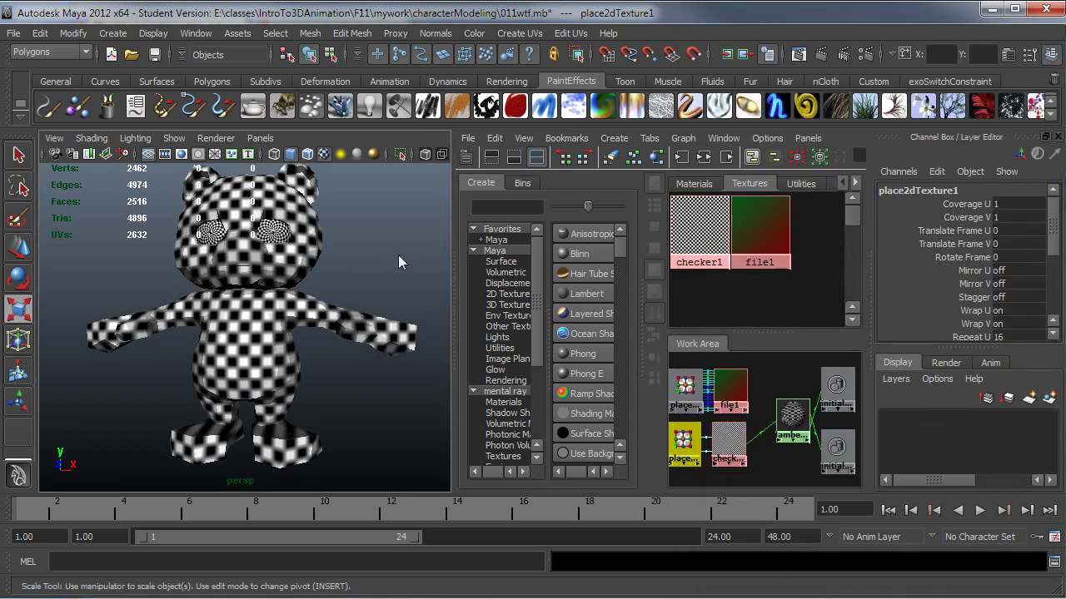
Hide the interface with Ctrl+Space, then orbit and zoom the perspective view around the bear
{"action": "key", "text": "ctrl+space"}
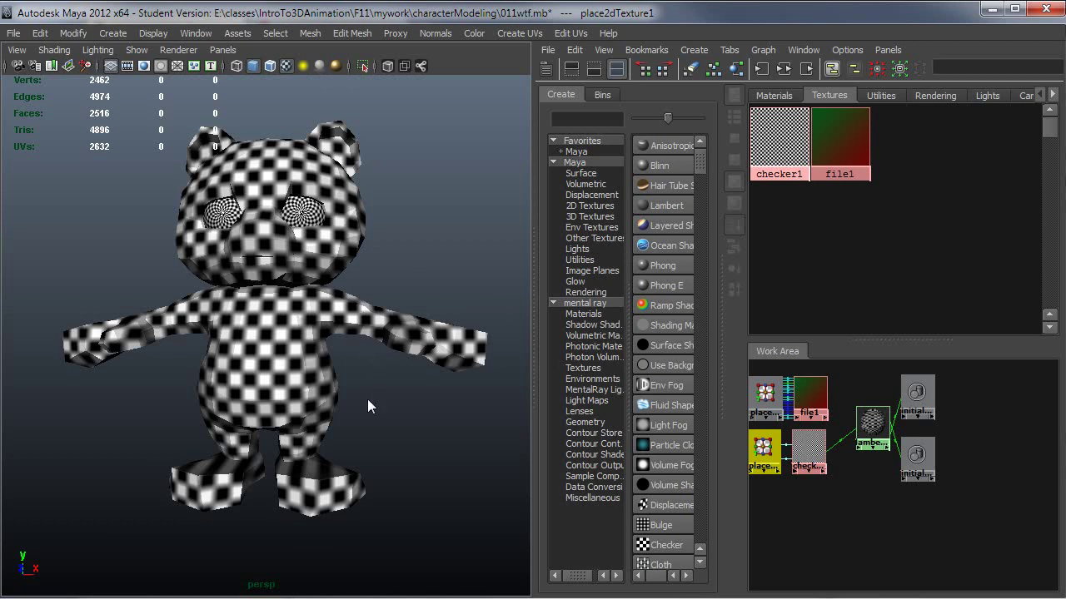
{"action": "mouse_move", "coordinate": [368, 399]}
{"action": "left_mouse_down", "text": "alt"}
{"action": "mouse_move", "coordinate": [438, 407]}
{"action": "mouse_move", "coordinate": [309, 400]}
{"action": "mouse_move", "coordinate": [353, 389]}
{"action": "left_mouse_up", "text": "alt"}
{"action": "scroll", "coordinate": [332, 403], "scroll_direction": "up", "scroll_amount": 5}
{"action": "scroll", "coordinate": [382, 407], "scroll_direction": "down", "scroll_amount": 5}
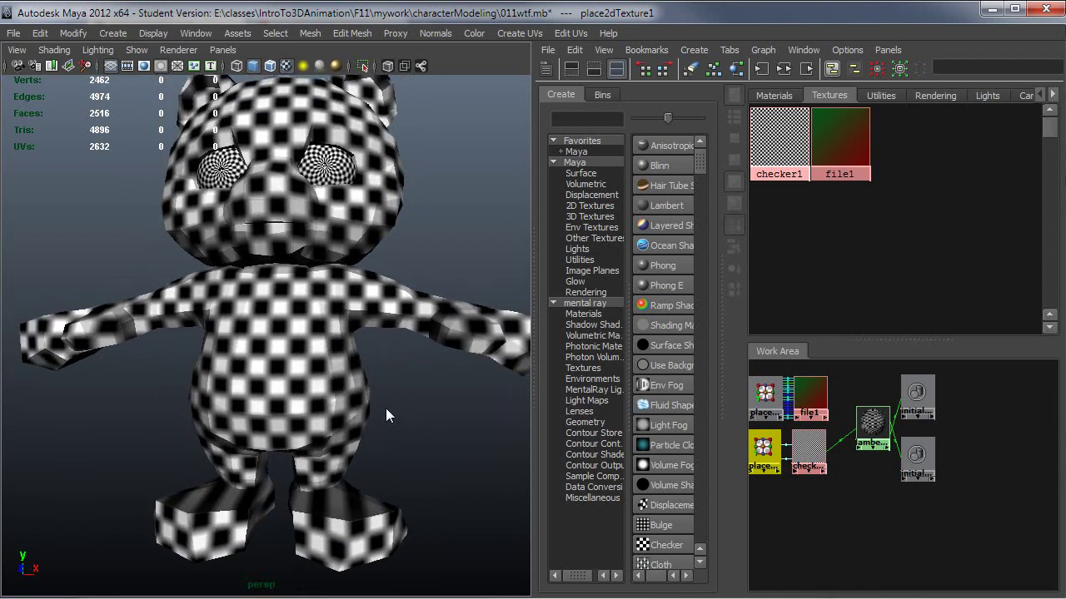
{"action": "scroll", "coordinate": [359, 413], "scroll_direction": "up", "scroll_amount": 3}
Set lambert1's hardware texture resolution to Highest (256x256) and inspect the checkered bear
{"action": "double_click", "coordinate": [877, 427]}
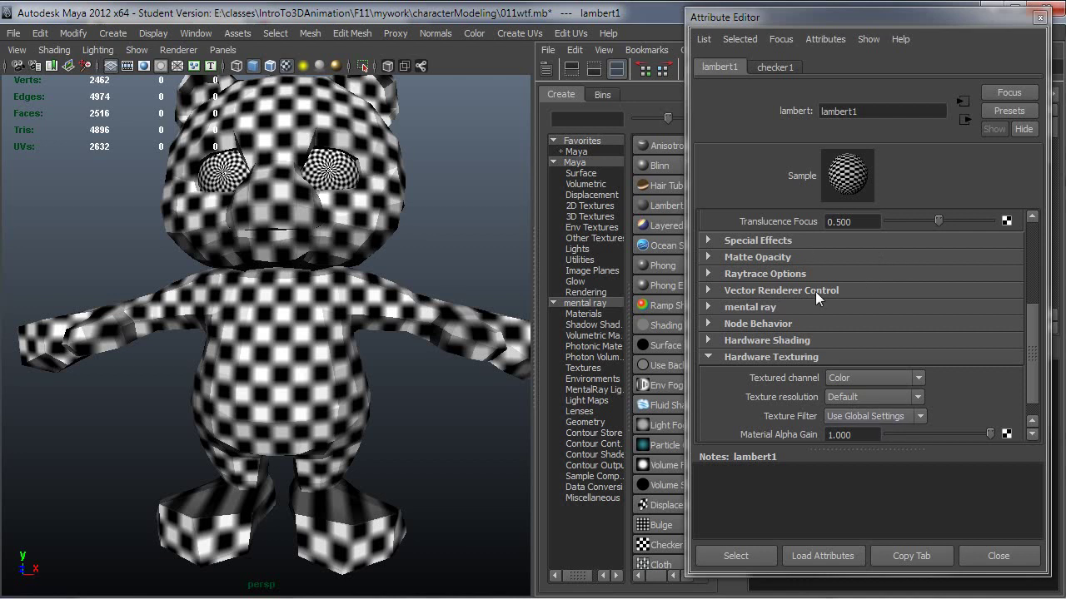
{"action": "left_click_drag", "start_coordinate": [1036, 334], "coordinate": [1040, 365]}
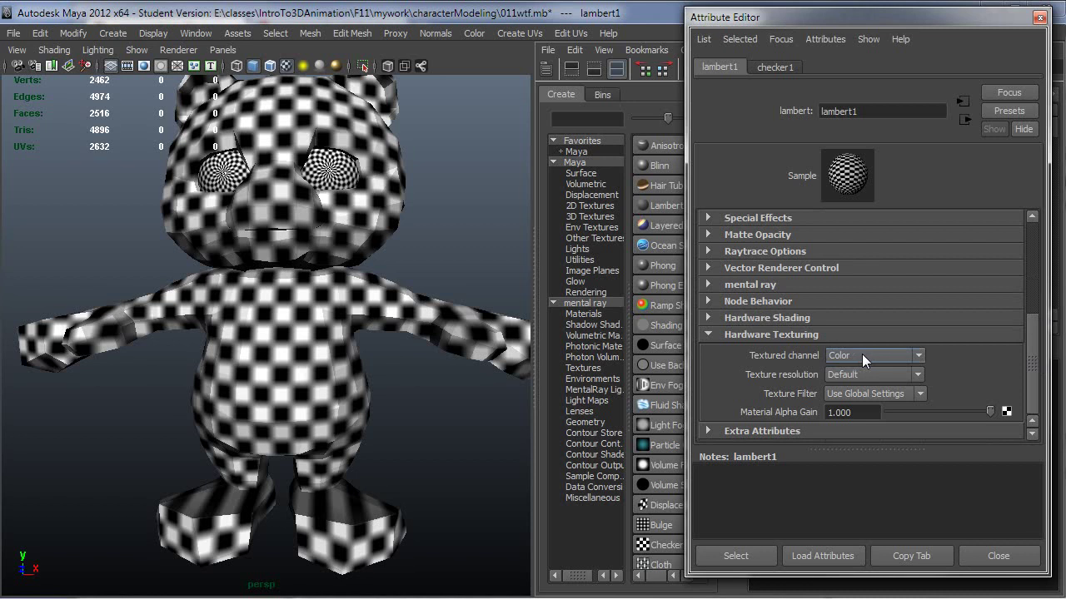
{"action": "left_click", "coordinate": [856, 376]}
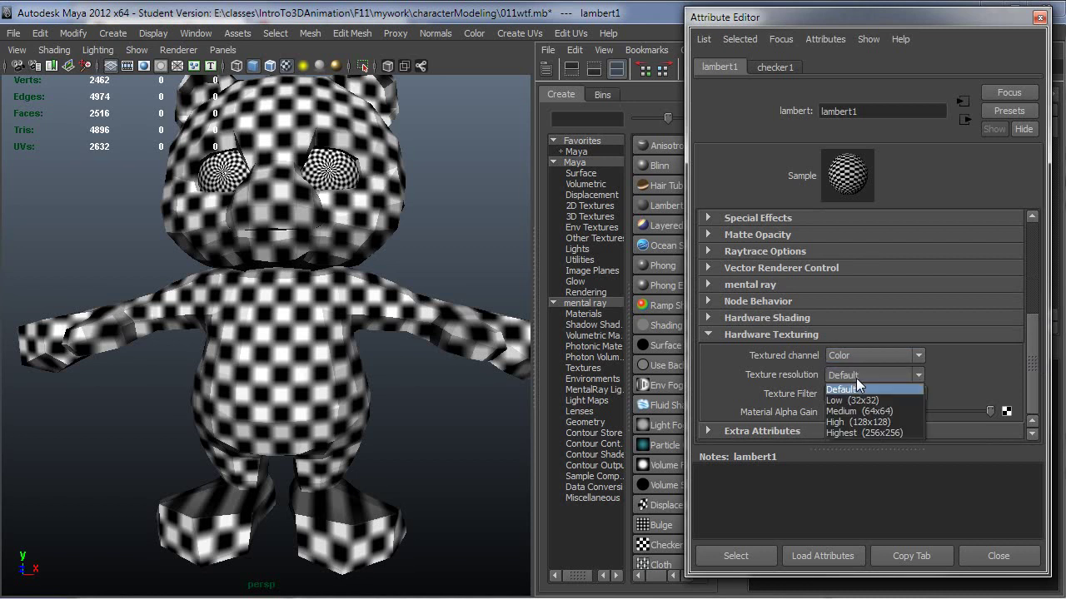
{"action": "left_click", "coordinate": [867, 433]}
{"action": "left_click_drag", "start_coordinate": [303, 423], "coordinate": [254, 420], "text": "alt"}
{"action": "right_click_drag", "start_coordinate": [254, 421], "coordinate": [325, 427], "text": "alt"}
{"action": "left_click_drag", "start_coordinate": [325, 427], "coordinate": [288, 424], "text": "alt"}
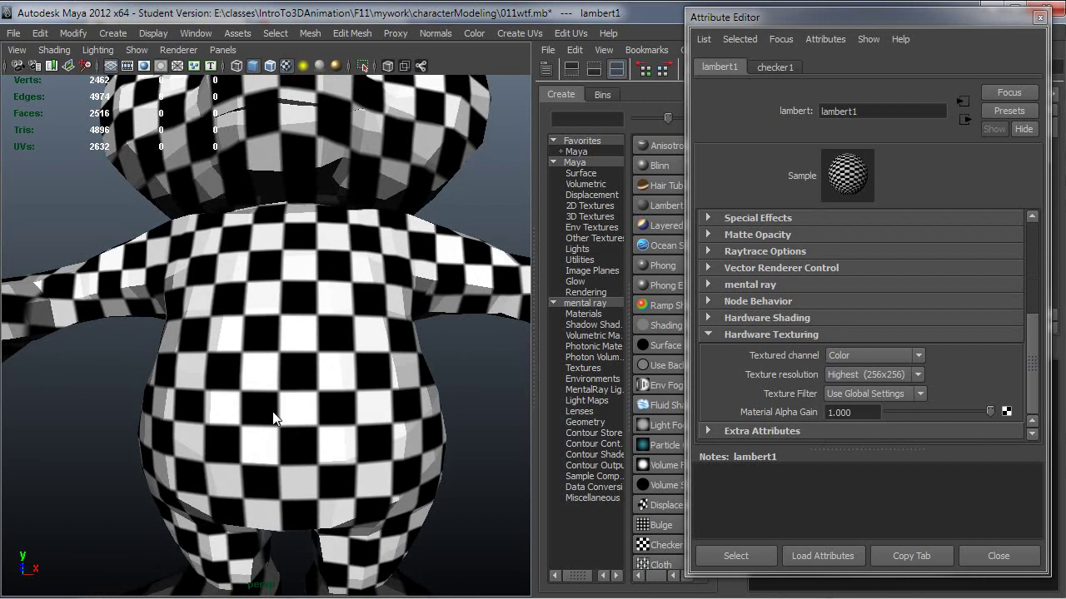
{"action": "left_click_drag", "start_coordinate": [278, 411], "coordinate": [303, 431], "text": "alt"}
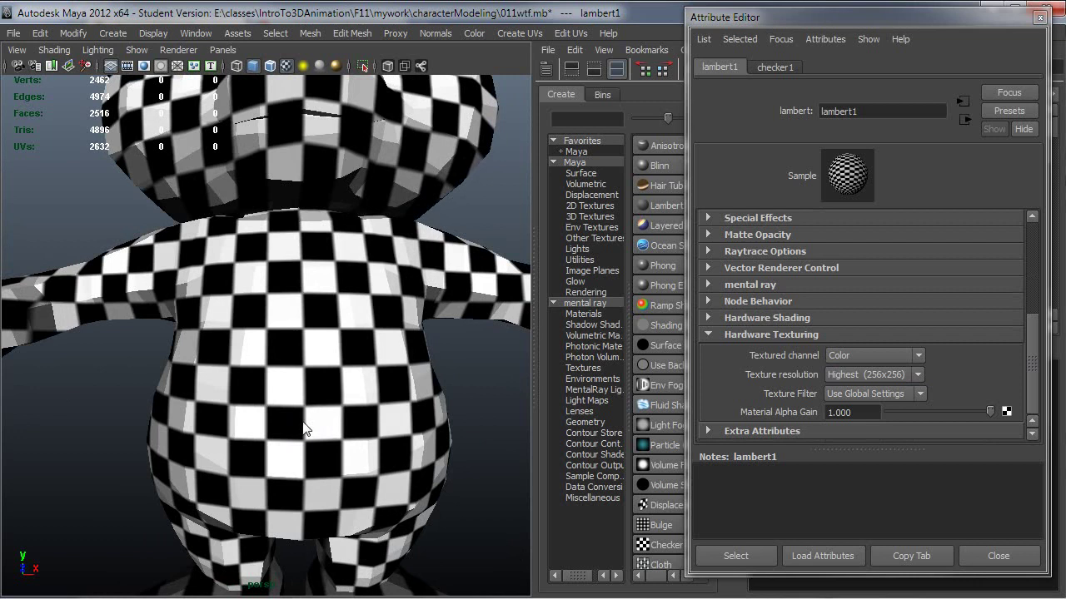
{"action": "scroll", "coordinate": [350, 439], "scroll_direction": "down", "scroll_amount": 3}
{"action": "scroll", "coordinate": [327, 437], "scroll_direction": "up", "scroll_amount": 1}
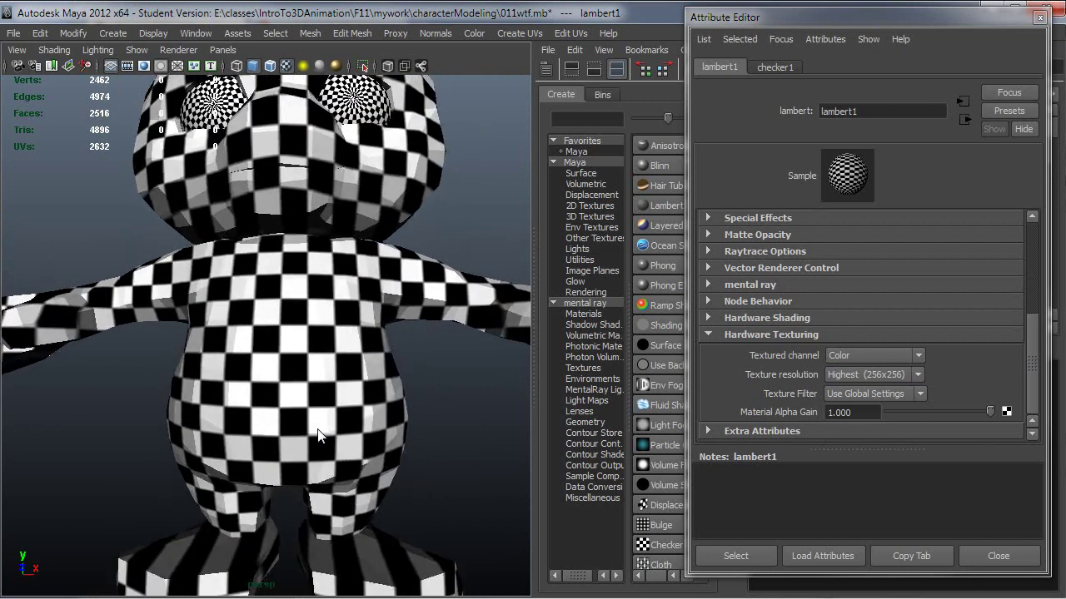
{"action": "scroll", "coordinate": [318, 434], "scroll_direction": "up", "scroll_amount": 5}
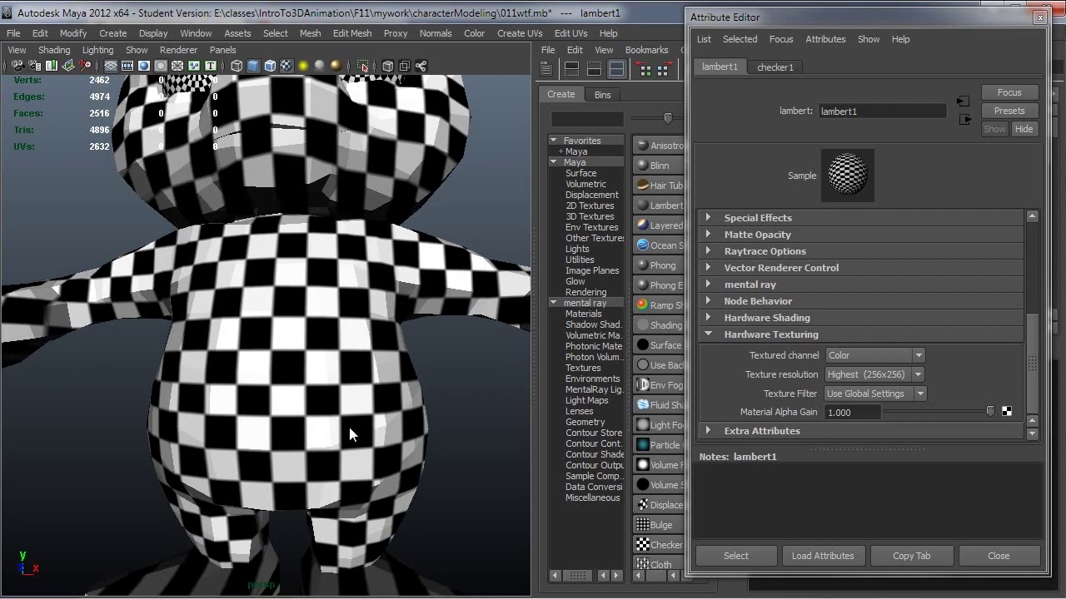
{"action": "left_click_drag", "start_coordinate": [349, 427], "coordinate": [340, 415], "text": "alt"}
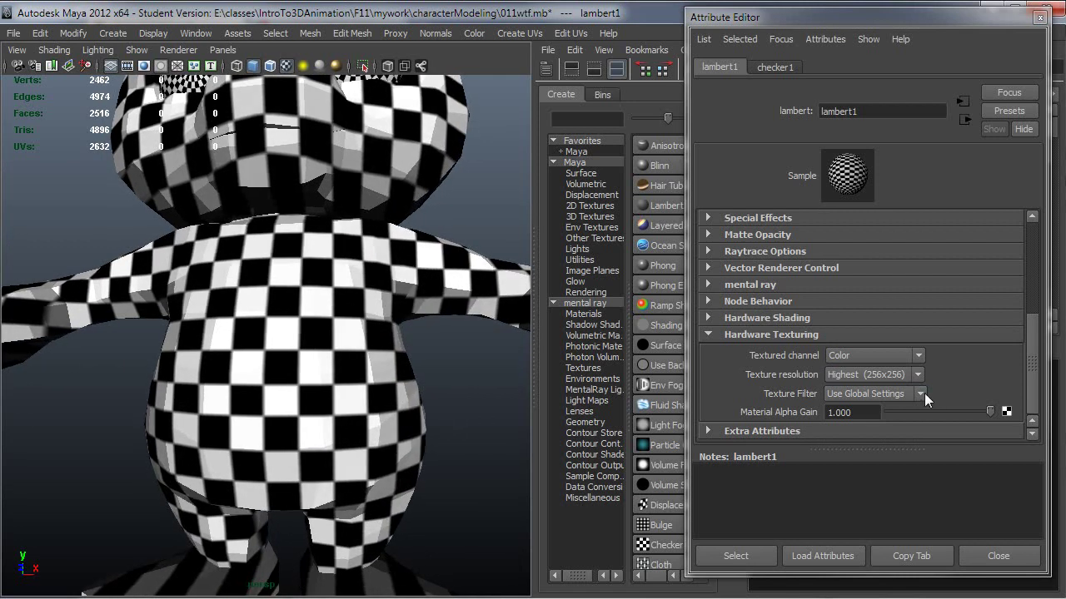
Set lambert1's texture filter to Nearest (Unfiltered) and close the material settings
{"action": "left_click", "coordinate": [896, 398]}
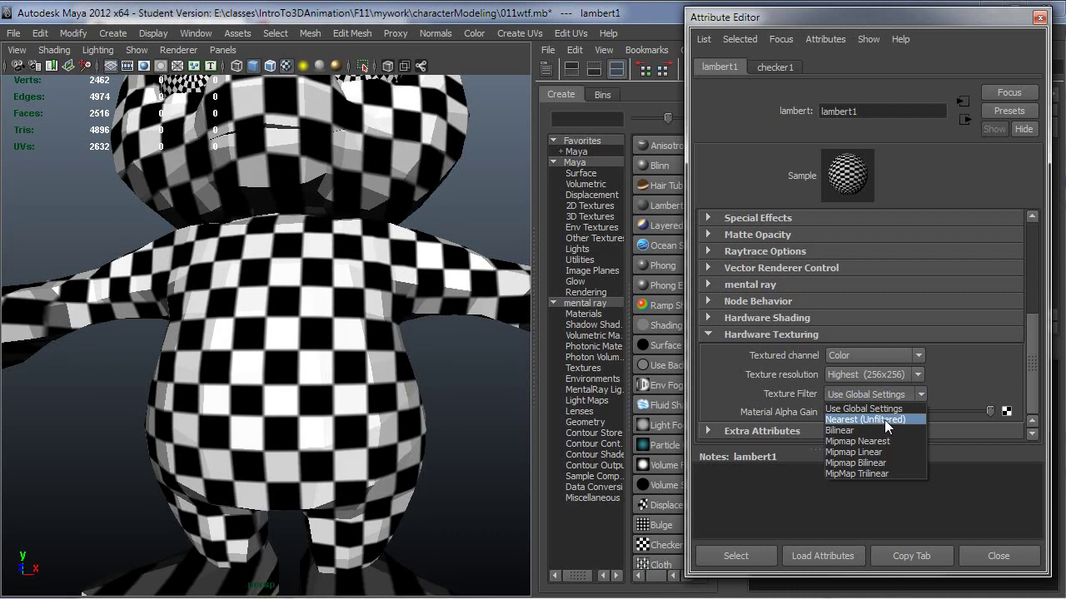
{"action": "left_click", "coordinate": [884, 420]}
{"action": "left_click_drag", "start_coordinate": [262, 402], "coordinate": [333, 437], "text": "alt"}
{"action": "scroll", "coordinate": [305, 418], "scroll_direction": "down", "scroll_amount": 5}
{"action": "scroll", "coordinate": [305, 434], "scroll_direction": "up", "scroll_amount": 5}
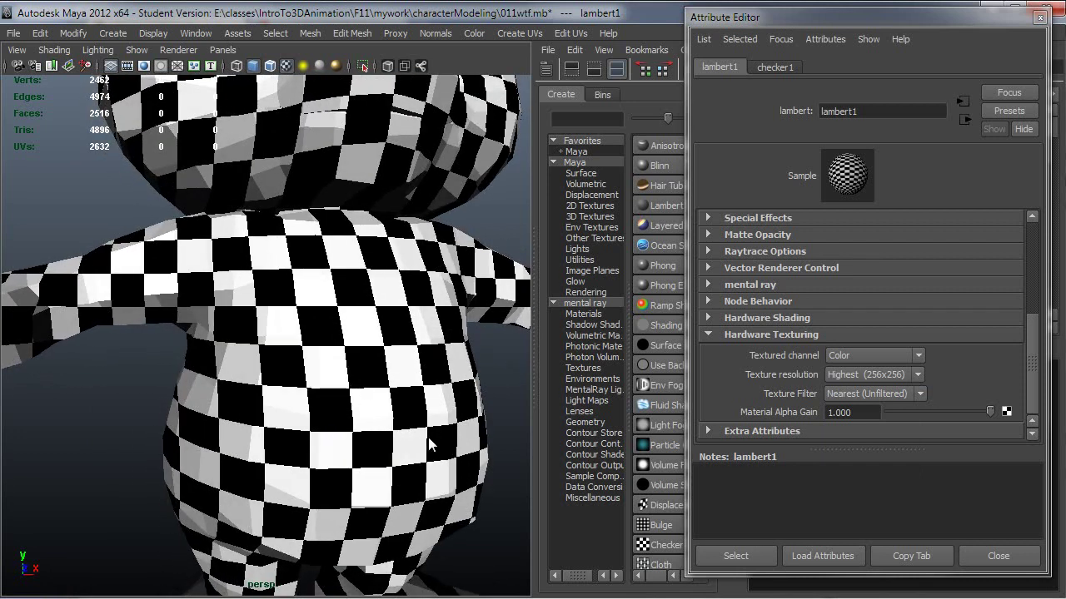
{"action": "scroll", "coordinate": [456, 454], "scroll_direction": "down", "scroll_amount": 4}
{"action": "left_click_drag", "start_coordinate": [456, 454], "coordinate": [350, 445], "text": "alt"}
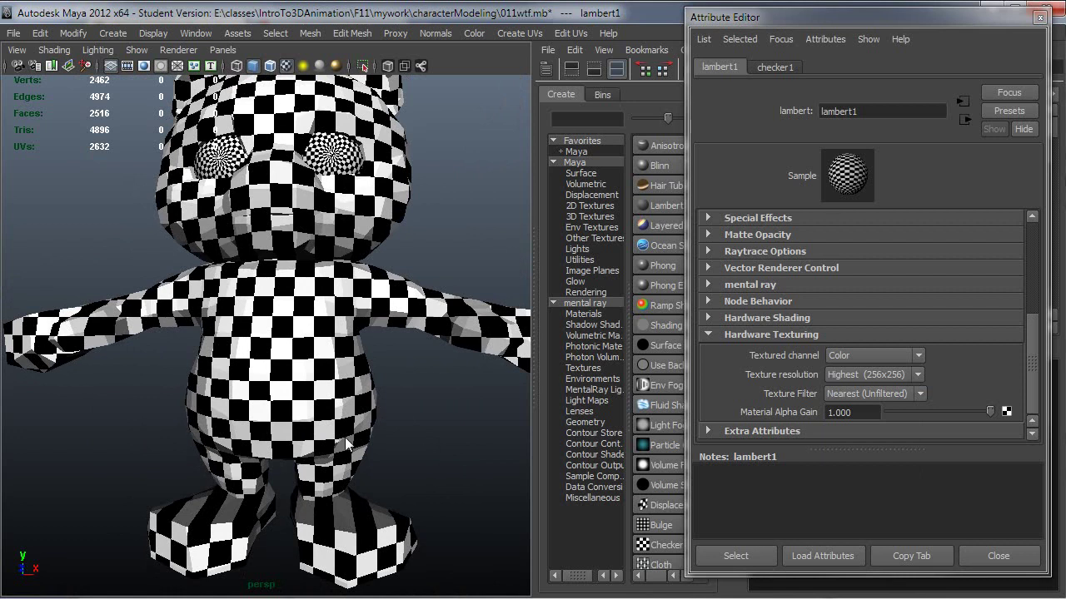
{"action": "left_click", "coordinate": [1040, 18]}
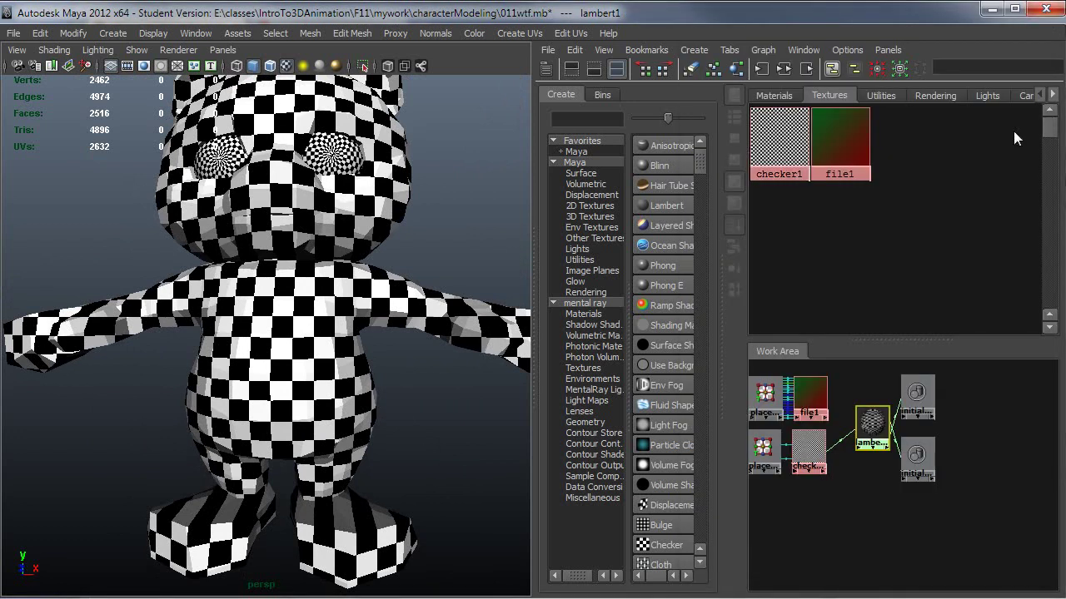
Set place2dTexture1's Repeat UV to 32 × 32 and inspect the finer checker on the torso
{"action": "left_click", "coordinate": [764, 453]}
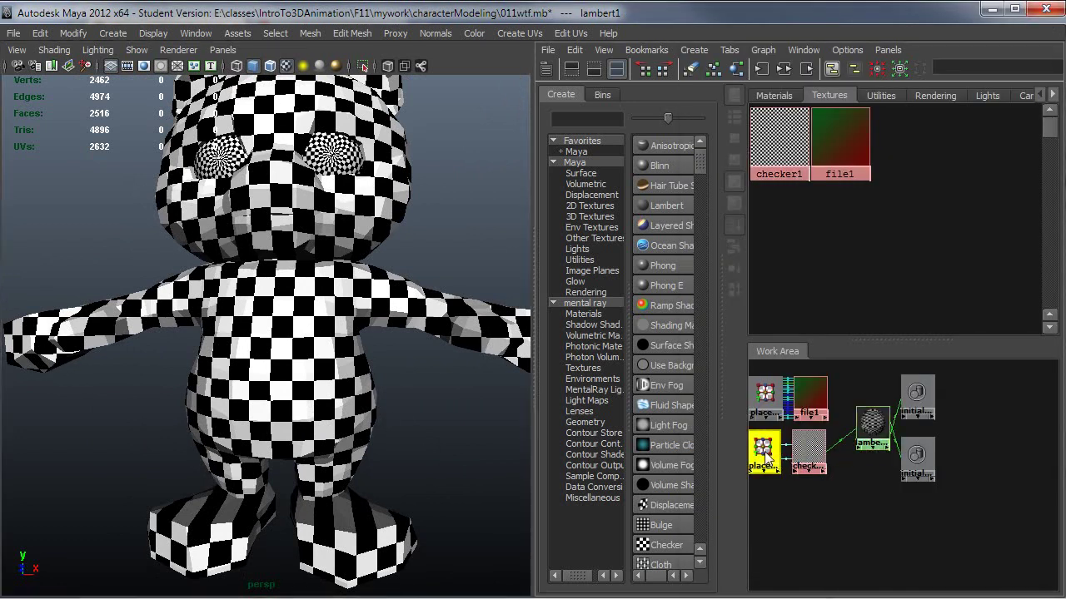
{"action": "double_click", "coordinate": [764, 454]}
{"action": "left_click", "coordinate": [865, 369]}
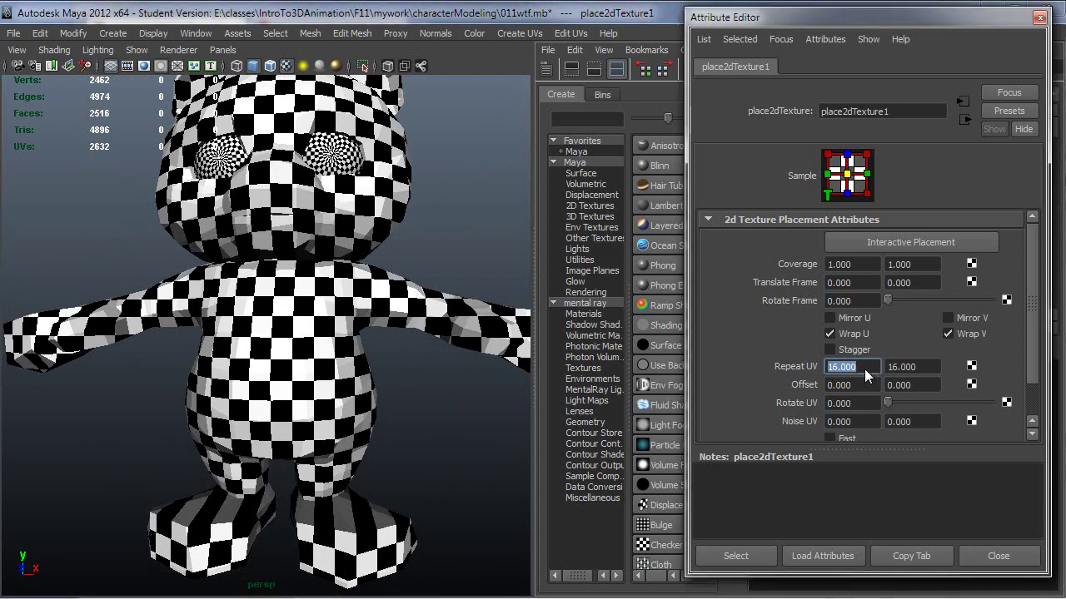
{"action": "type", "text": "32"}
{"action": "key", "text": "Tab"}
{"action": "type", "text": "32"}
{"action": "key", "text": "Tab"}
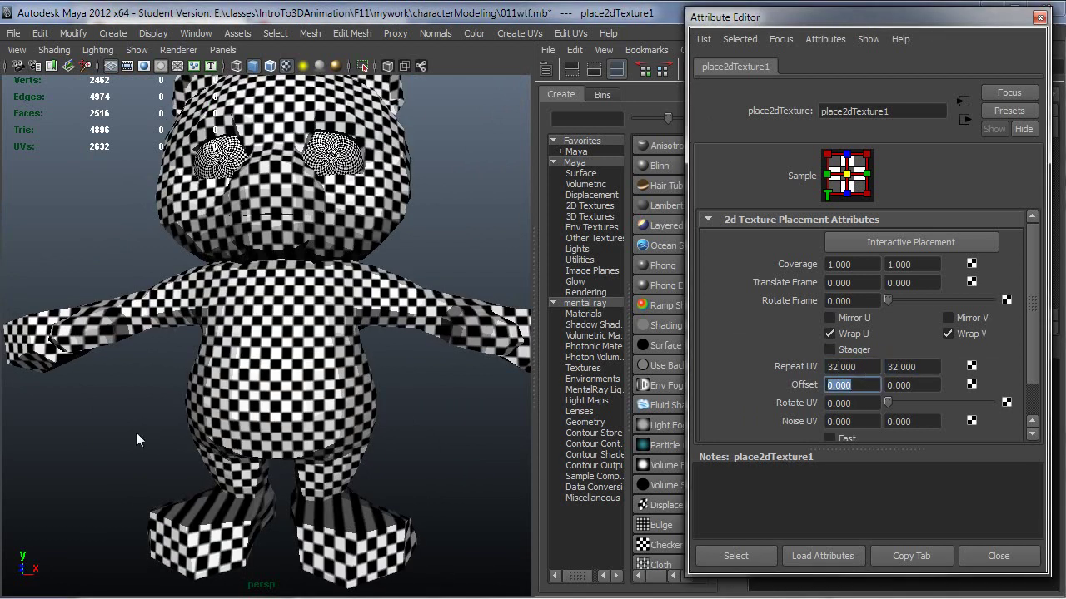
{"action": "scroll", "coordinate": [333, 438], "scroll_direction": "up", "scroll_amount": 8}
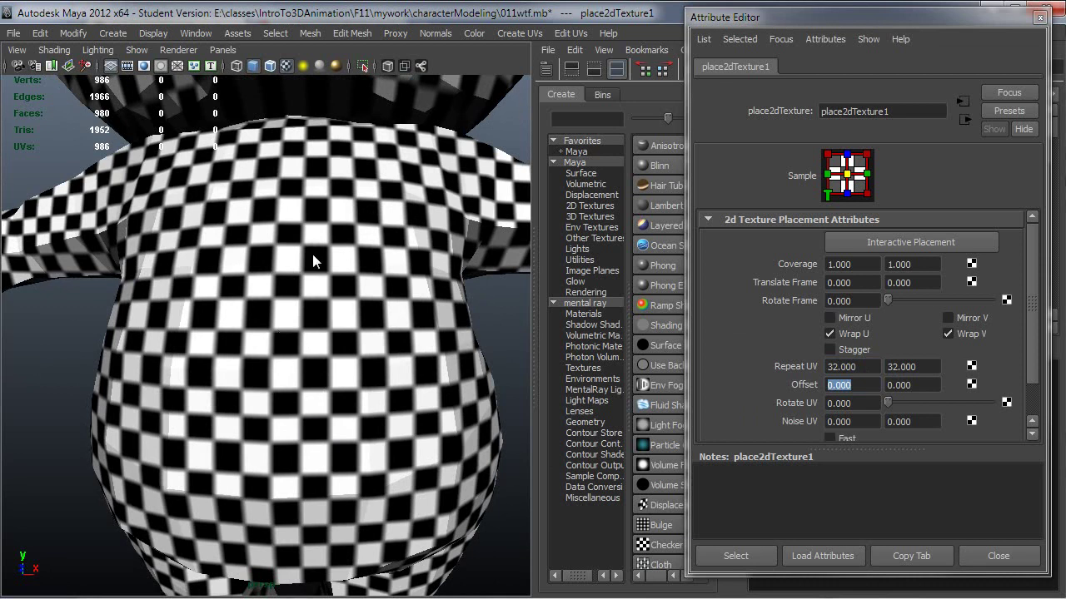
{"action": "left_click_drag", "start_coordinate": [312, 254], "coordinate": [340, 367], "text": "alt"}
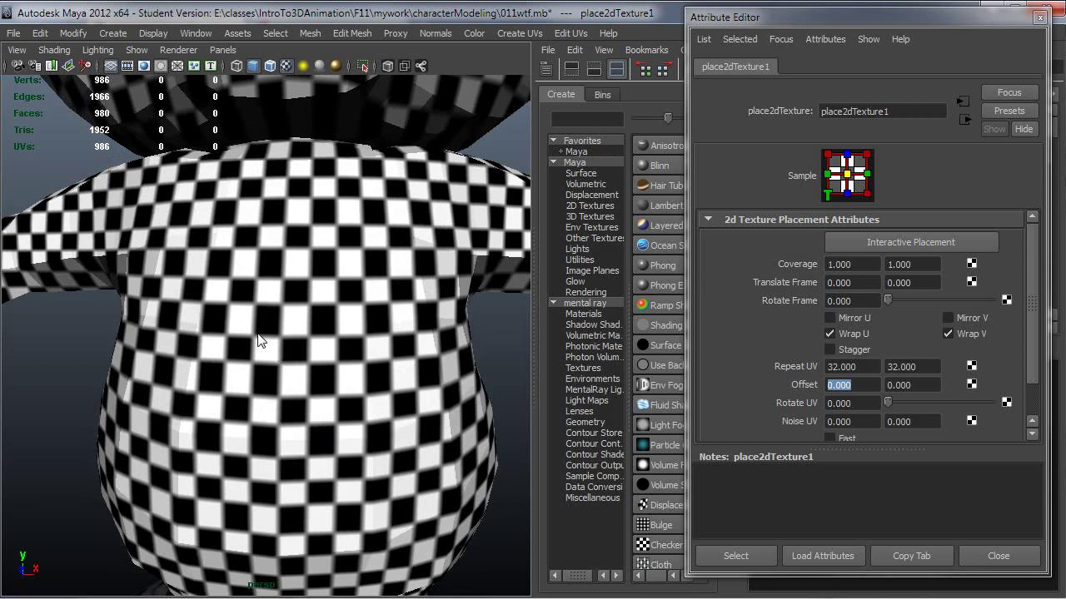
{"action": "left_click_drag", "start_coordinate": [287, 439], "coordinate": [324, 479], "text": "alt"}
{"action": "scroll", "coordinate": [350, 477], "scroll_direction": "down", "scroll_amount": 3}
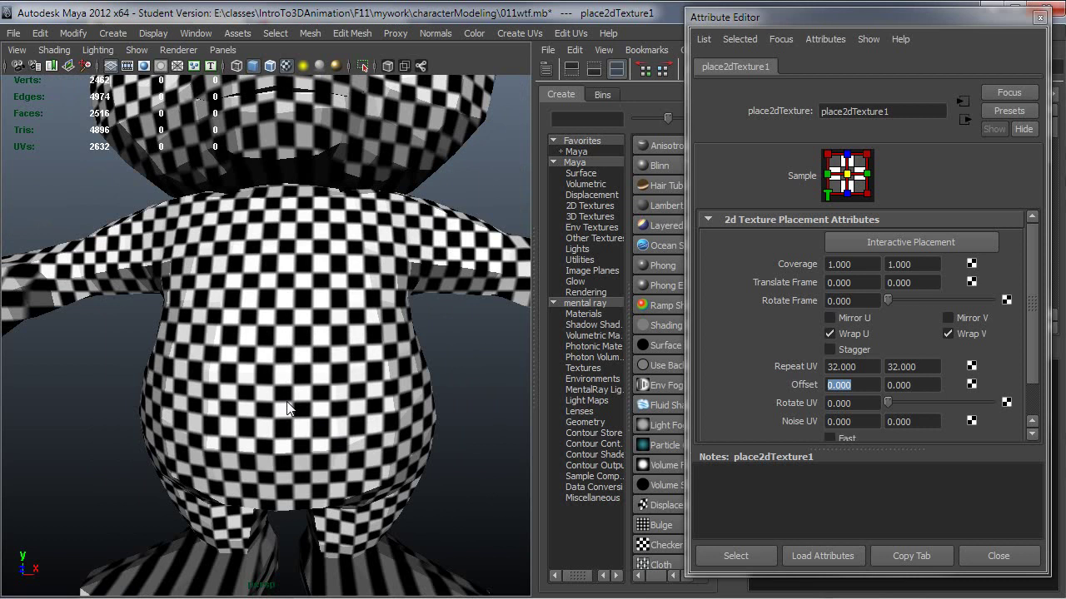
{"action": "scroll", "coordinate": [327, 408], "scroll_direction": "down", "scroll_amount": 4}
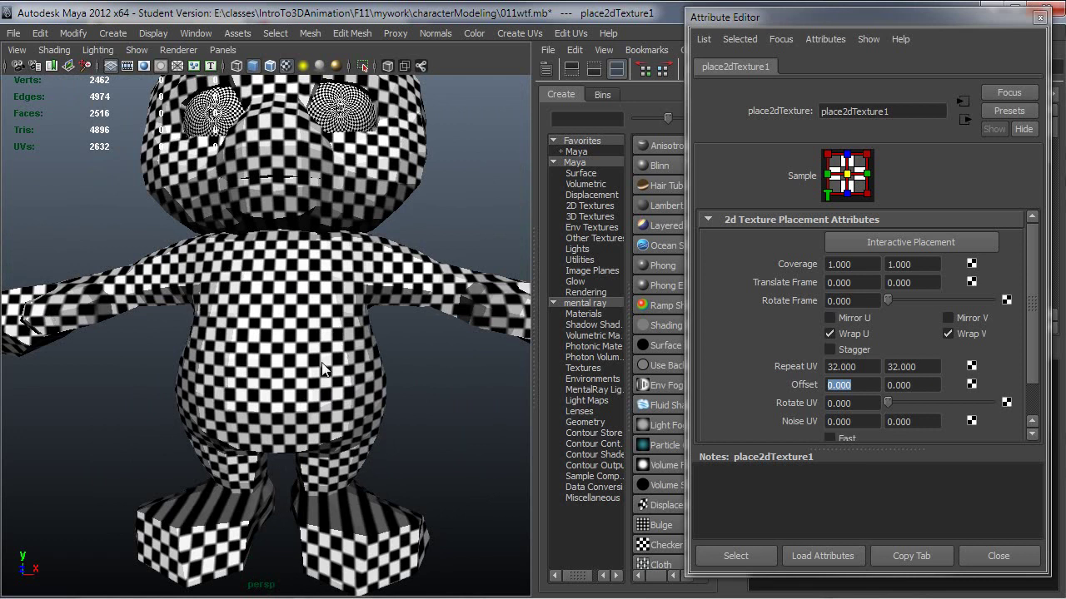
Connect the file1 texture to lambert1's color in the Hypershade
{"action": "left_click", "coordinate": [1040, 16]}
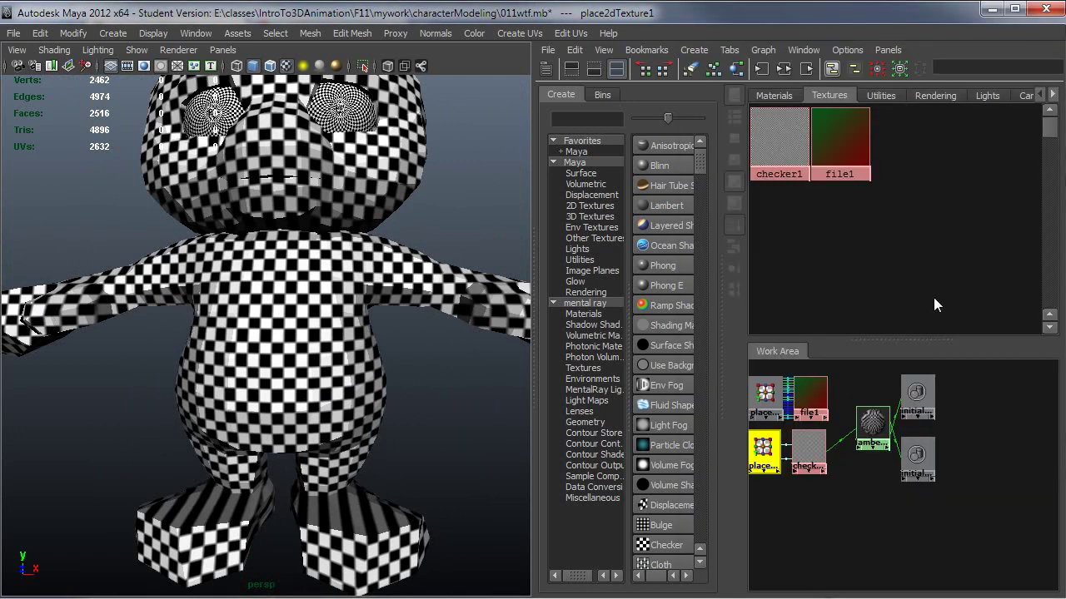
{"action": "middle_click_drag", "start_coordinate": [814, 402], "coordinate": [879, 436]}
{"action": "left_click", "coordinate": [910, 488]}
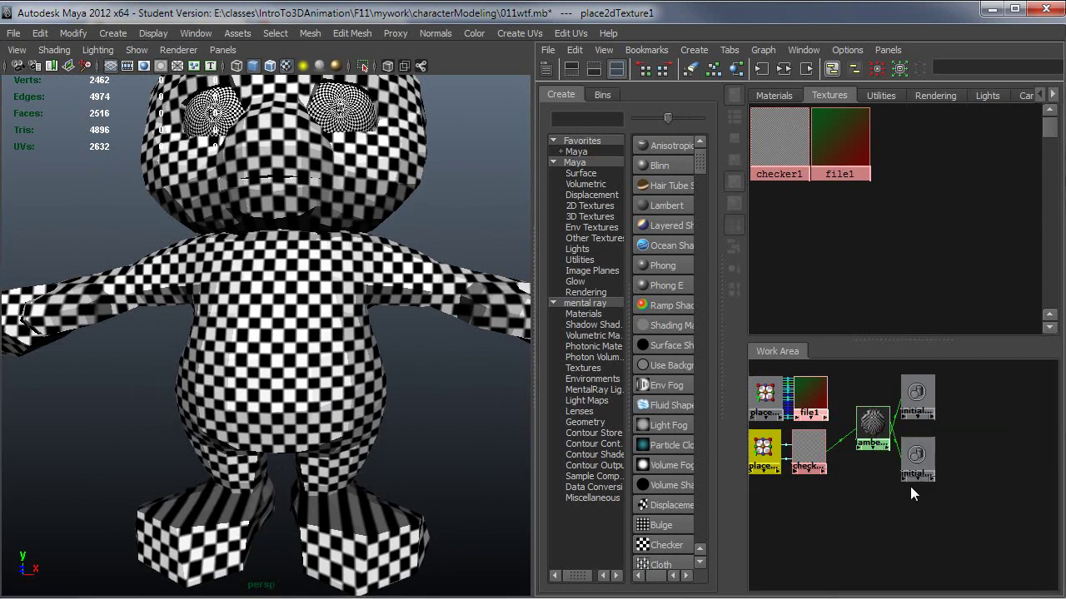
Orbit and zoom around the bear to inspect the coloured arrow texture on its belly
{"action": "right_click_drag", "start_coordinate": [182, 449], "coordinate": [318, 445], "text": "alt"}
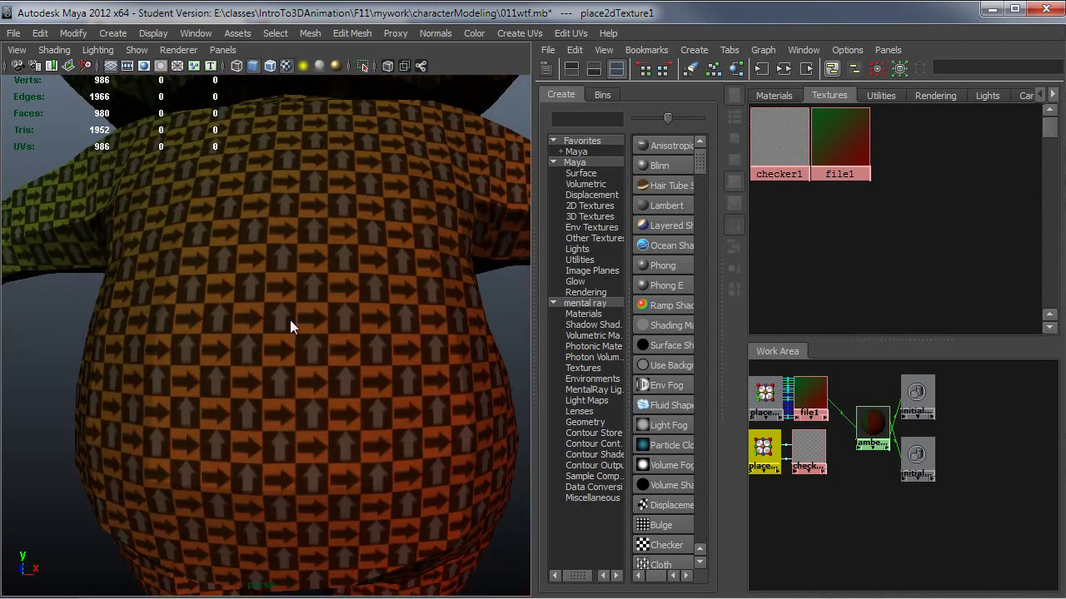
{"action": "right_click_drag", "start_coordinate": [409, 462], "coordinate": [330, 422], "text": "alt"}
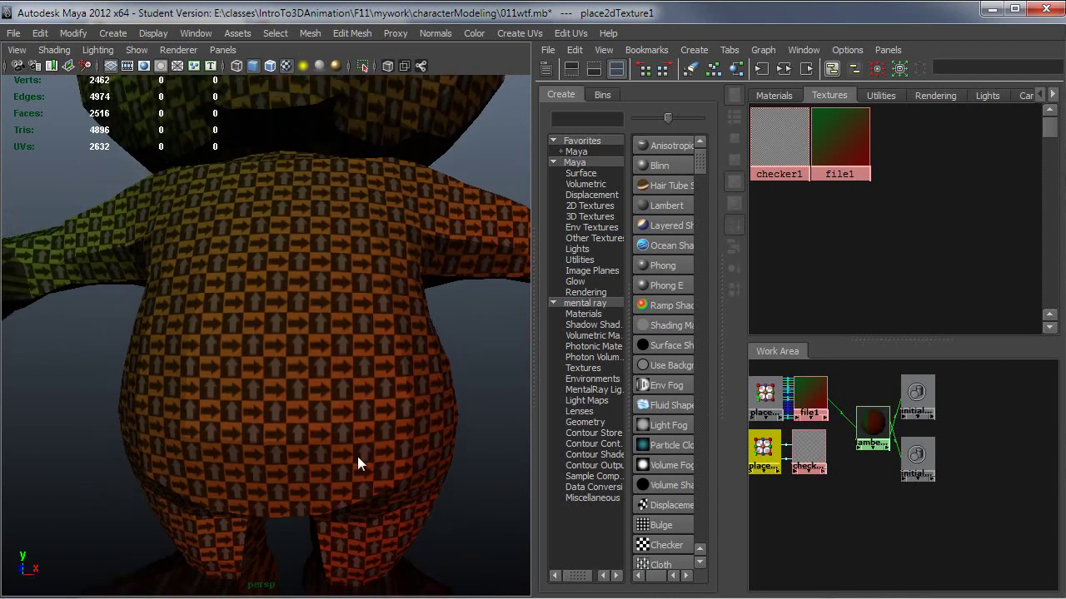
{"action": "right_click_drag", "start_coordinate": [357, 456], "coordinate": [324, 419], "text": "alt"}
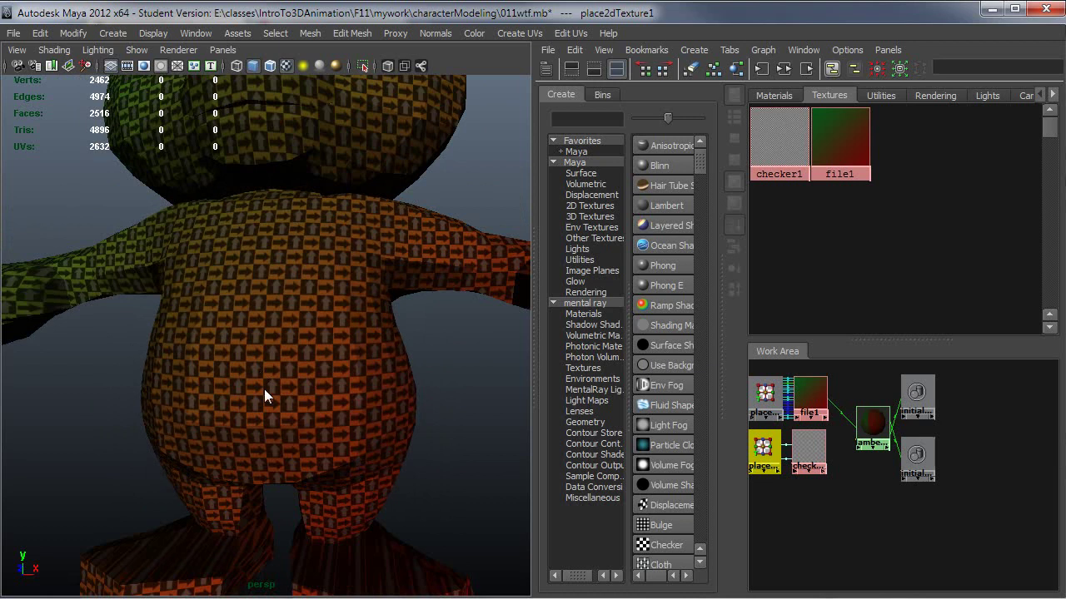
{"action": "left_click_drag", "start_coordinate": [325, 383], "coordinate": [237, 374], "text": "alt"}
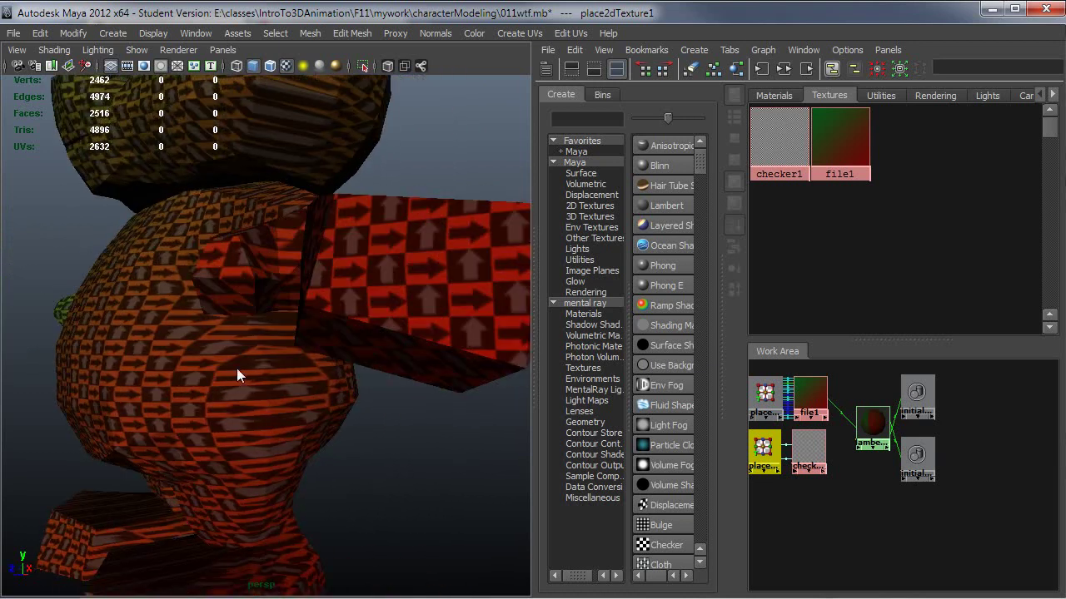
{"action": "left_click_drag", "start_coordinate": [228, 415], "coordinate": [324, 414], "text": "alt"}
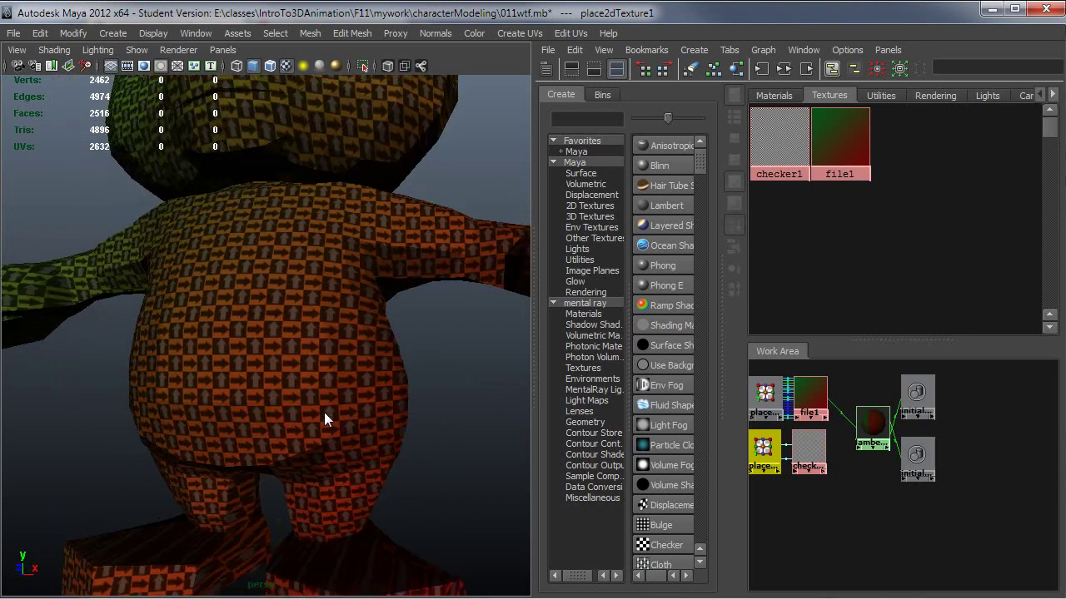
{"action": "left_click_drag", "start_coordinate": [157, 413], "coordinate": [276, 402], "text": "alt"}
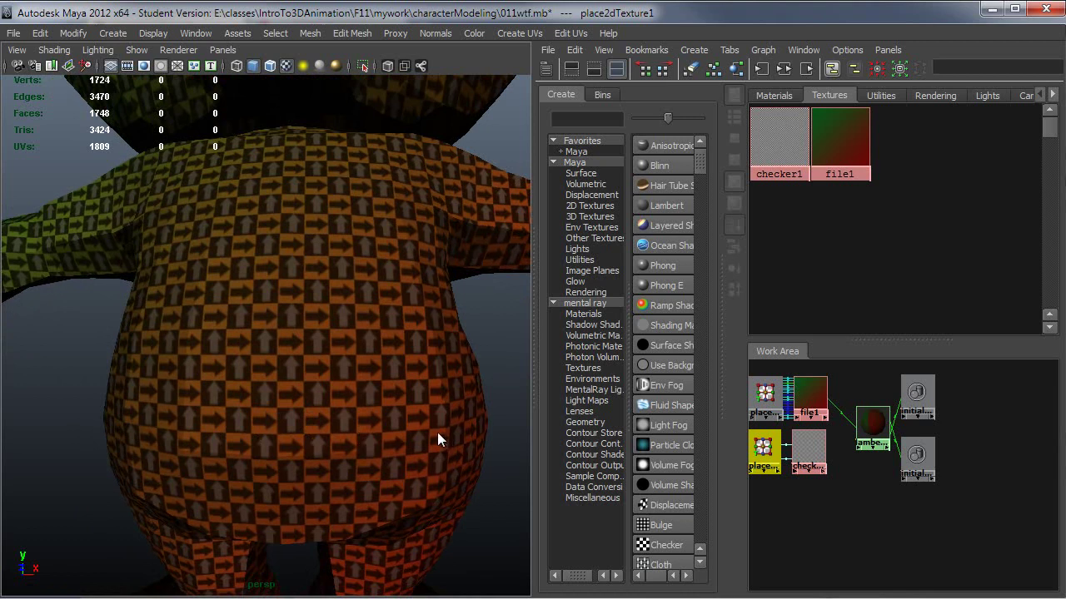
{"action": "left_click_drag", "start_coordinate": [437, 432], "coordinate": [224, 434], "text": "alt"}
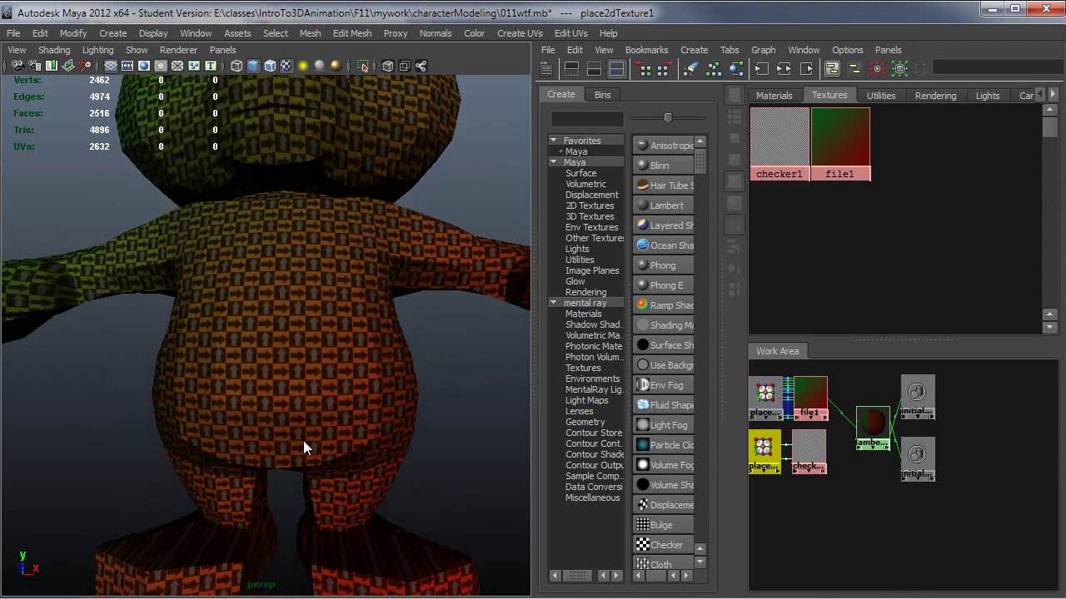
{"action": "right_click_drag", "start_coordinate": [301, 409], "coordinate": [169, 370], "text": "alt"}
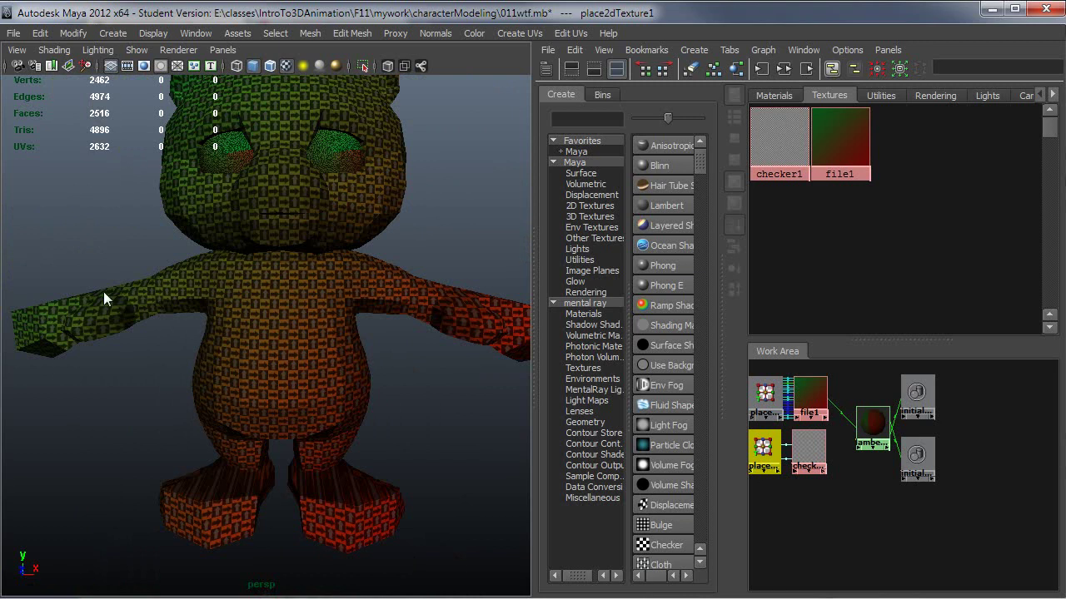
{"action": "left_click_drag", "start_coordinate": [399, 381], "coordinate": [41, 336], "text": "alt"}
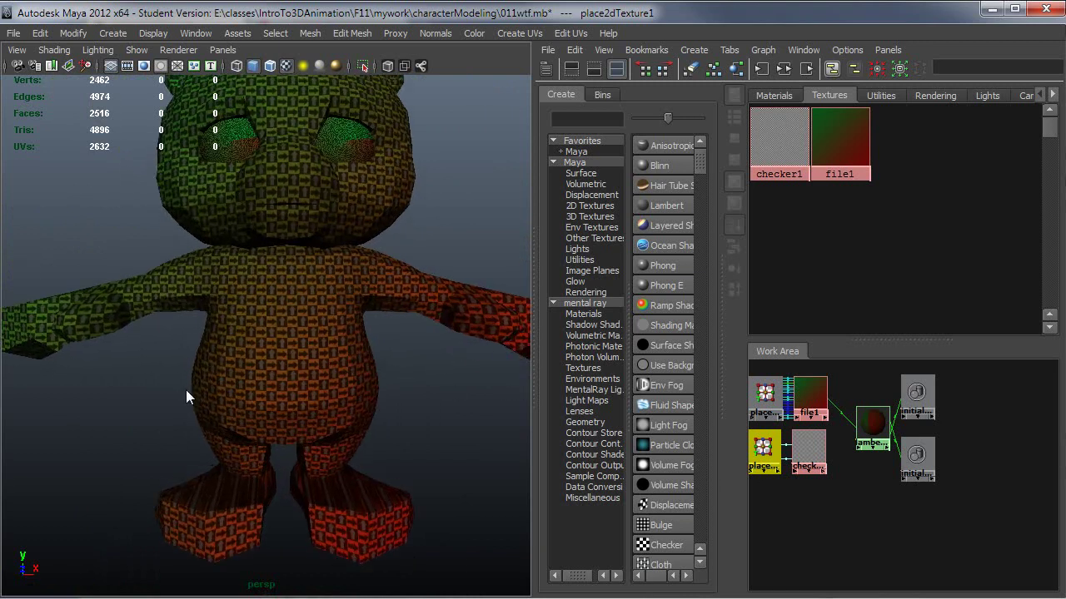
{"action": "right_click_drag", "start_coordinate": [186, 389], "coordinate": [326, 394], "text": "alt"}
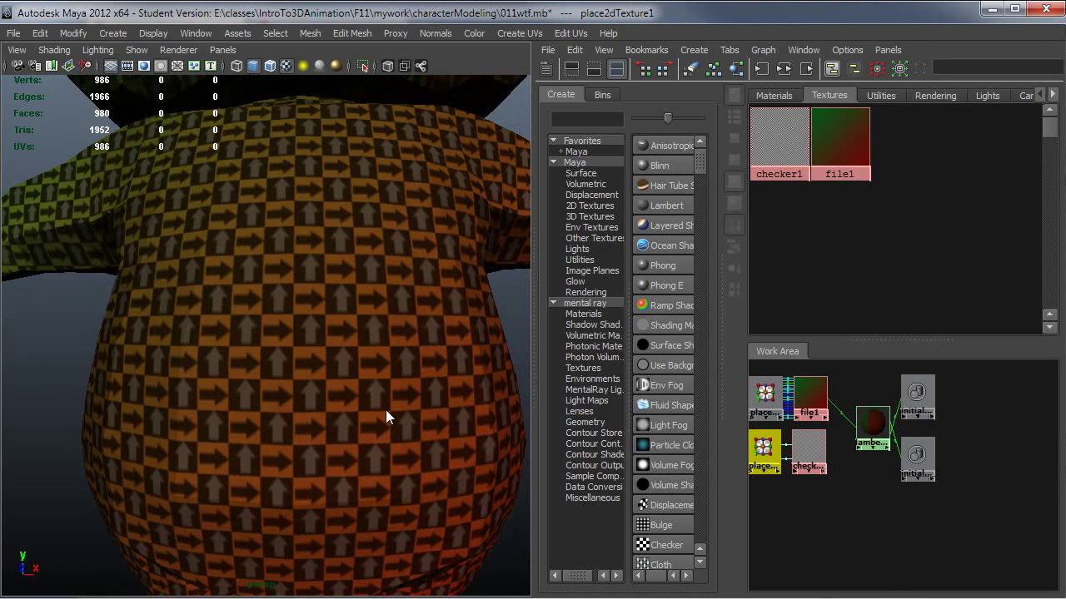